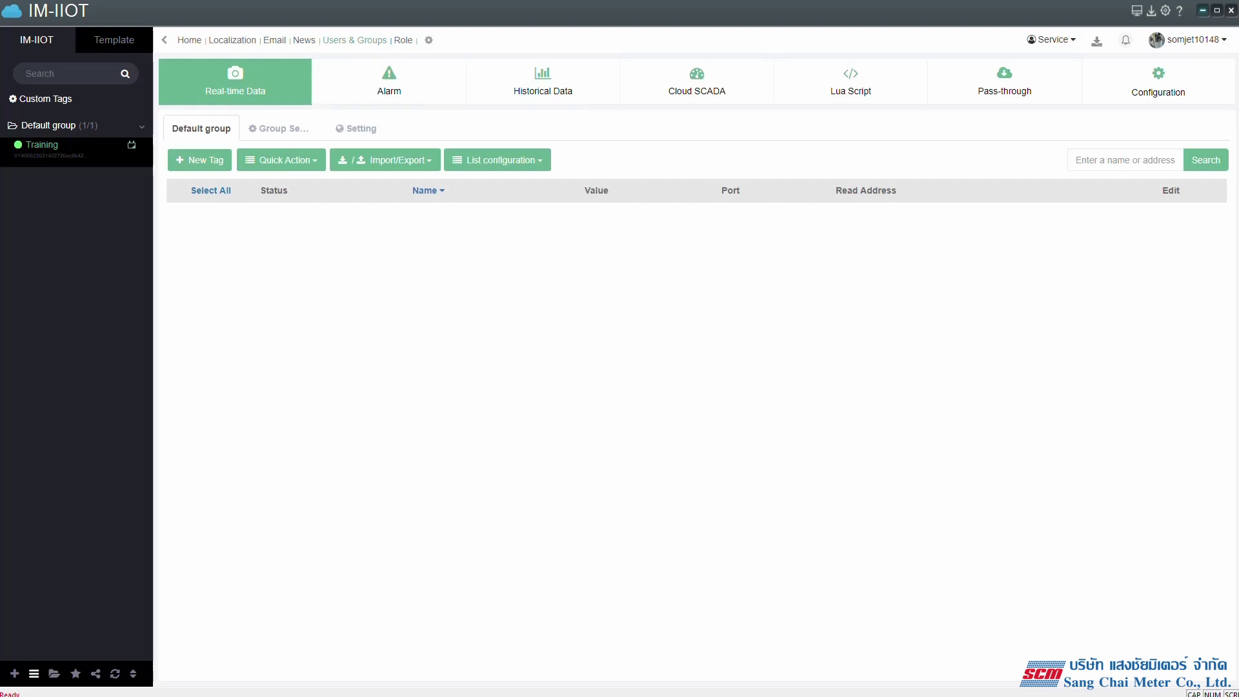
# - Open the Users & Groups sub-account list and begin a new account with Create account
pyautogui.click(354, 40)
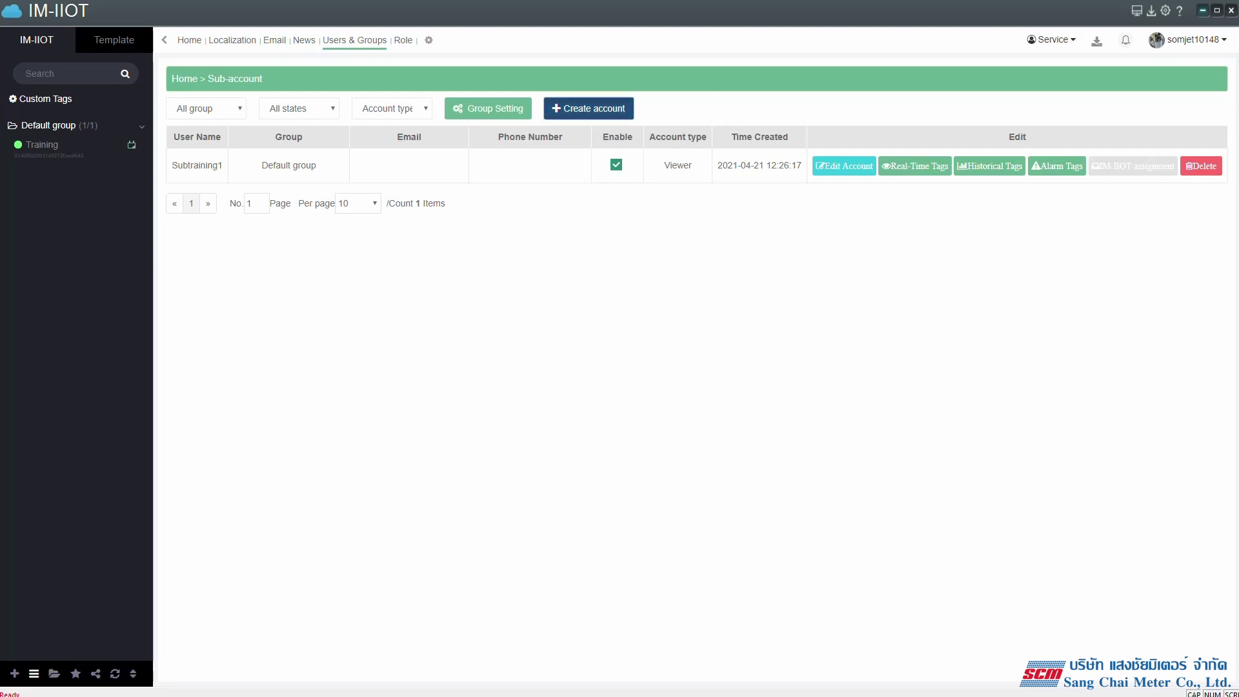
pyautogui.click(589, 108)
# - Create enabled sub-account MC_1 in the Default group with a password
pyautogui.click(568, 135)
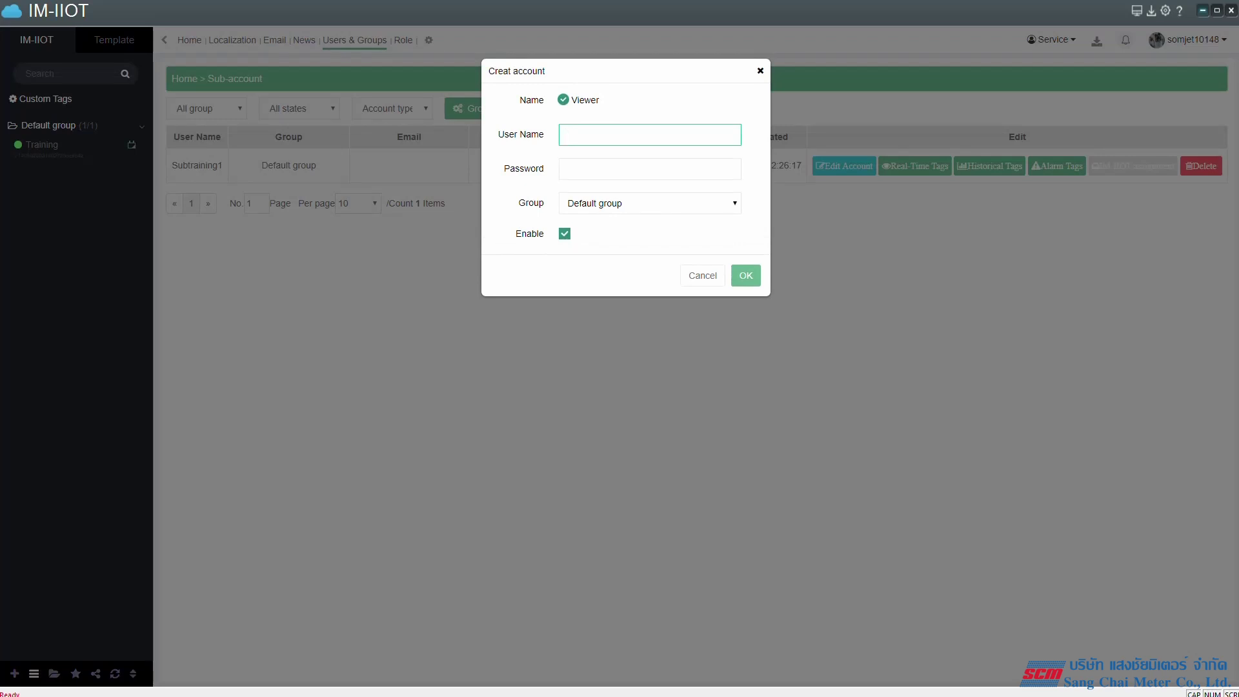
pyautogui.write('MC_1')
pyautogui.click(568, 169)
pyautogui.write('123456')
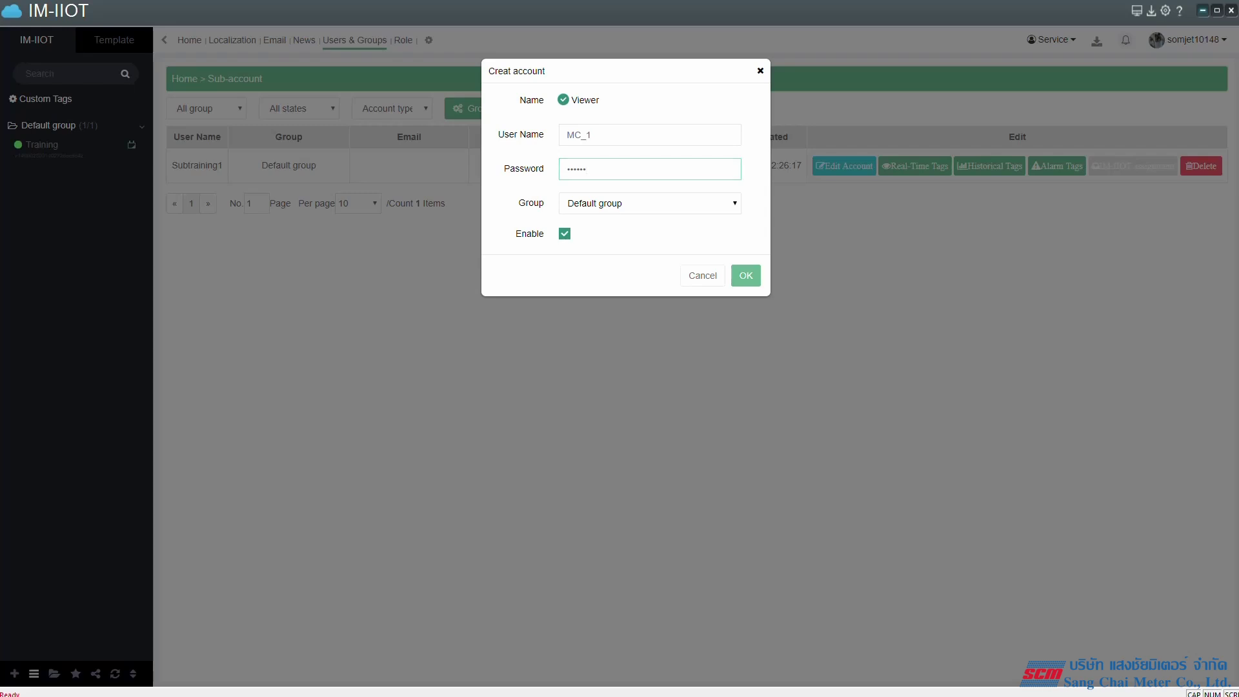
pyautogui.moveTo(516, 97); pyautogui.dragTo(645, 203)
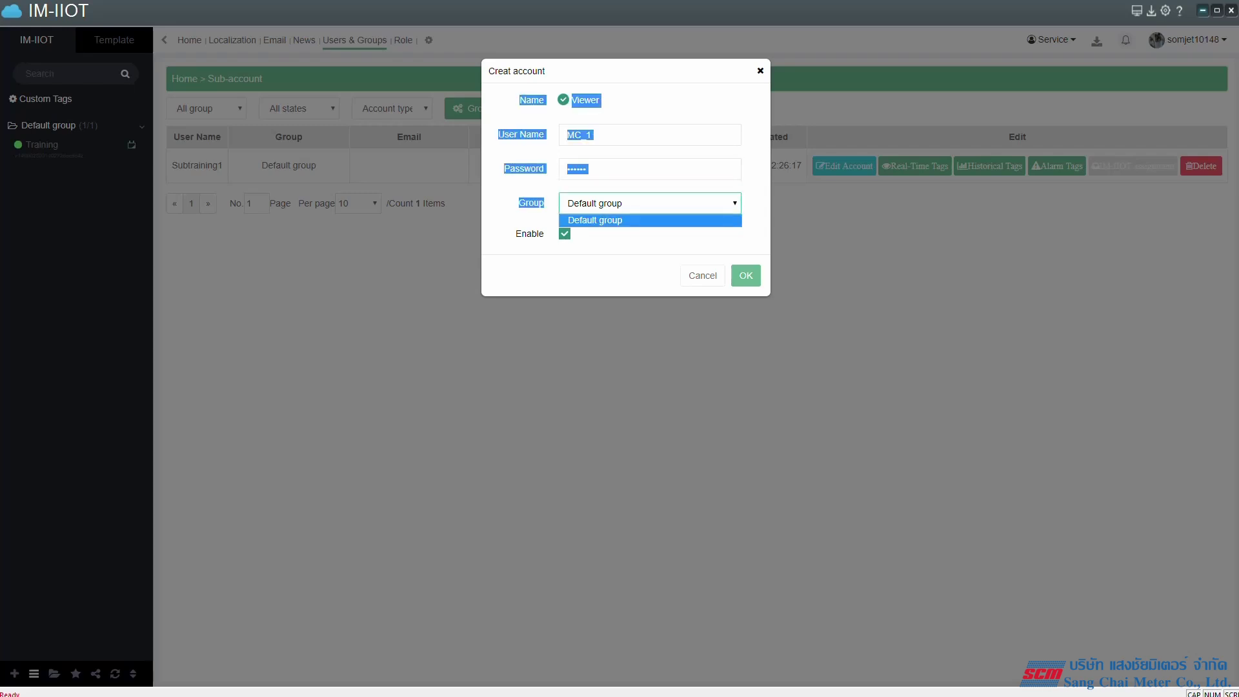
pyautogui.press('Escape')
pyautogui.hotkey('shift', 'Tab')
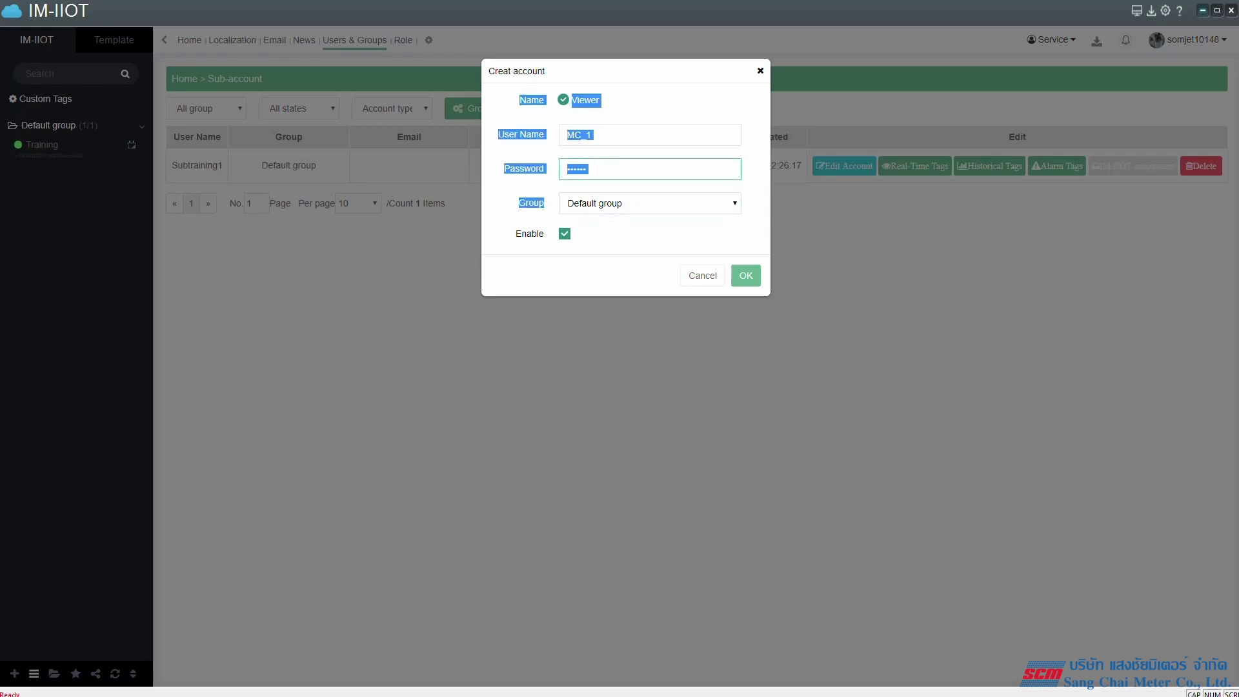
pyautogui.click(591, 135)
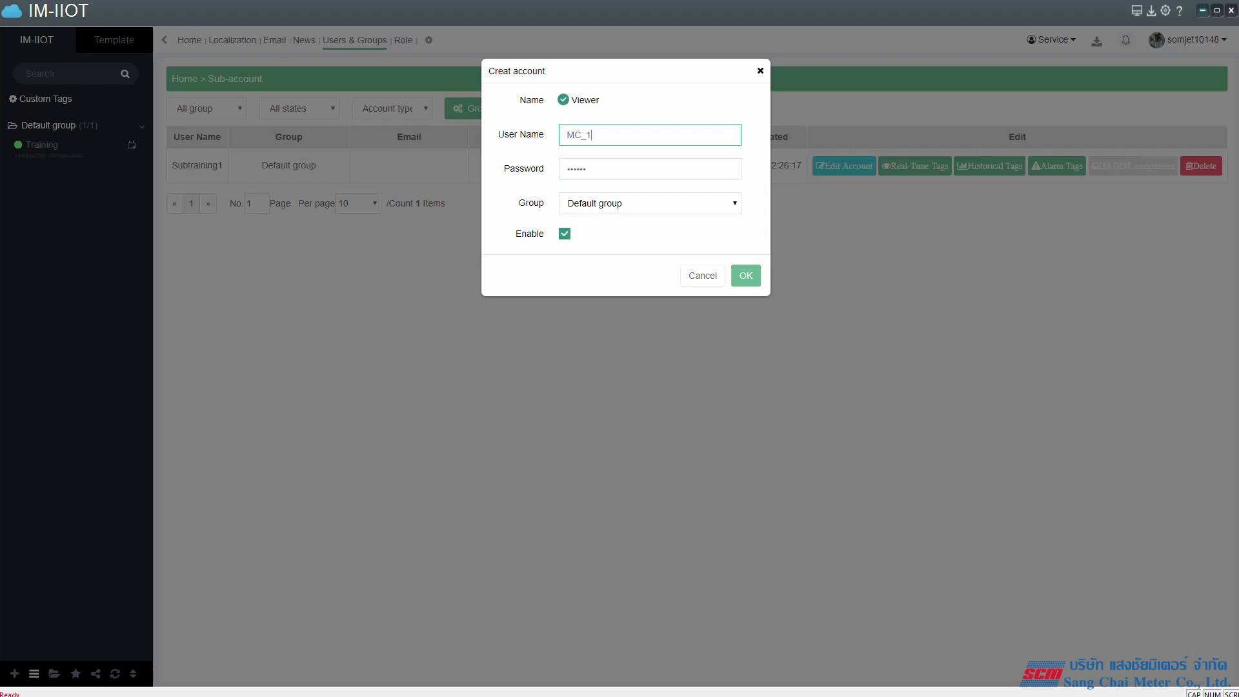
pyautogui.click(746, 275)
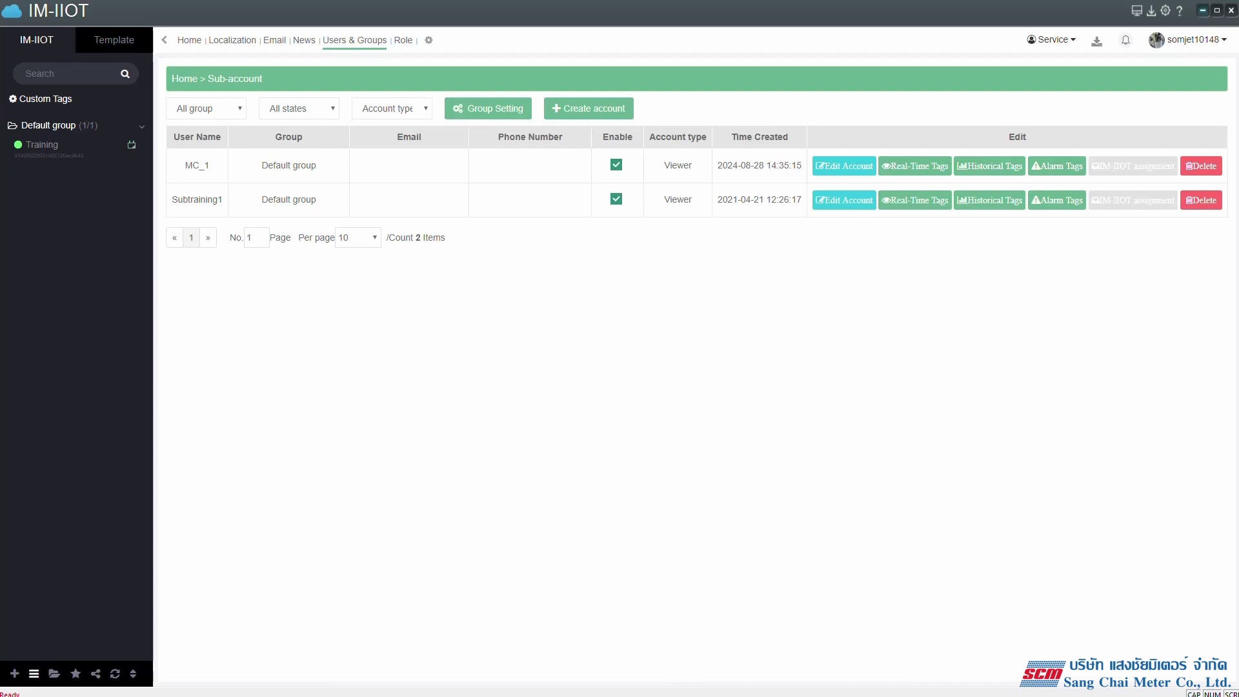
# - Toggle MC_1's Enable box off and back on, then bring up the Service list
pyautogui.click(616, 165)
pyautogui.click(616, 164)
pyautogui.click(1051, 40)
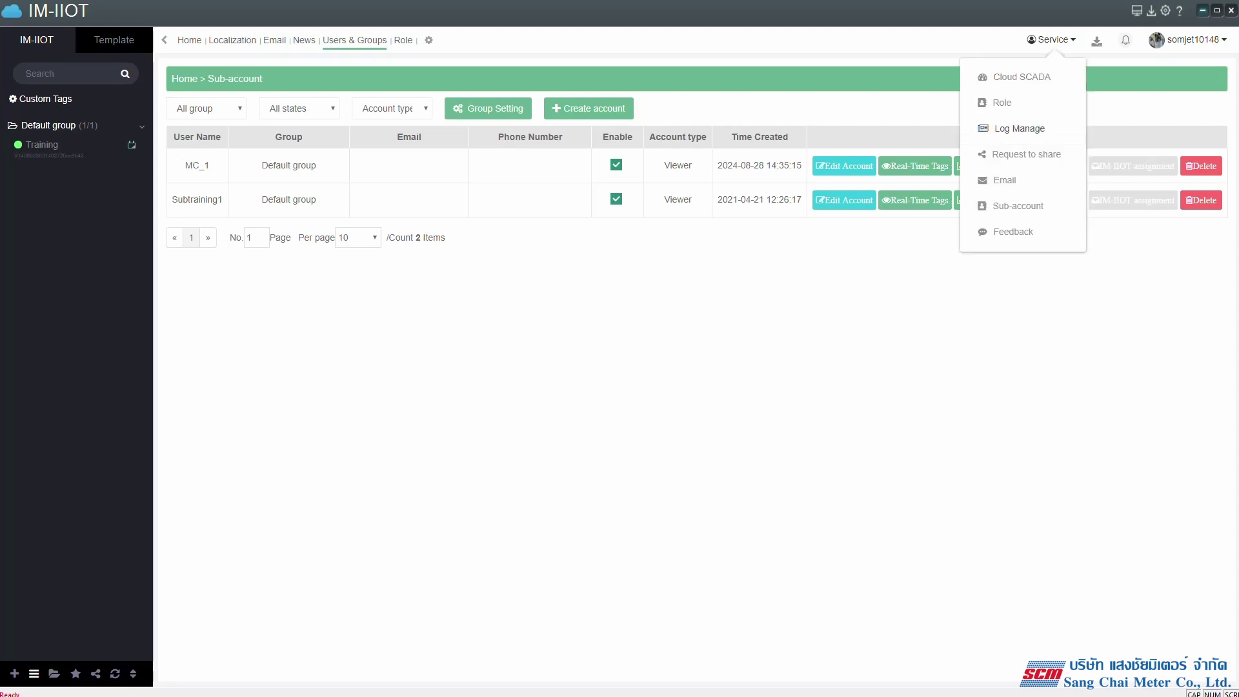
# - In Cloud SCADA's user permission page, switch MC_1's Configuration Permissions on
pyautogui.click(1021, 77)
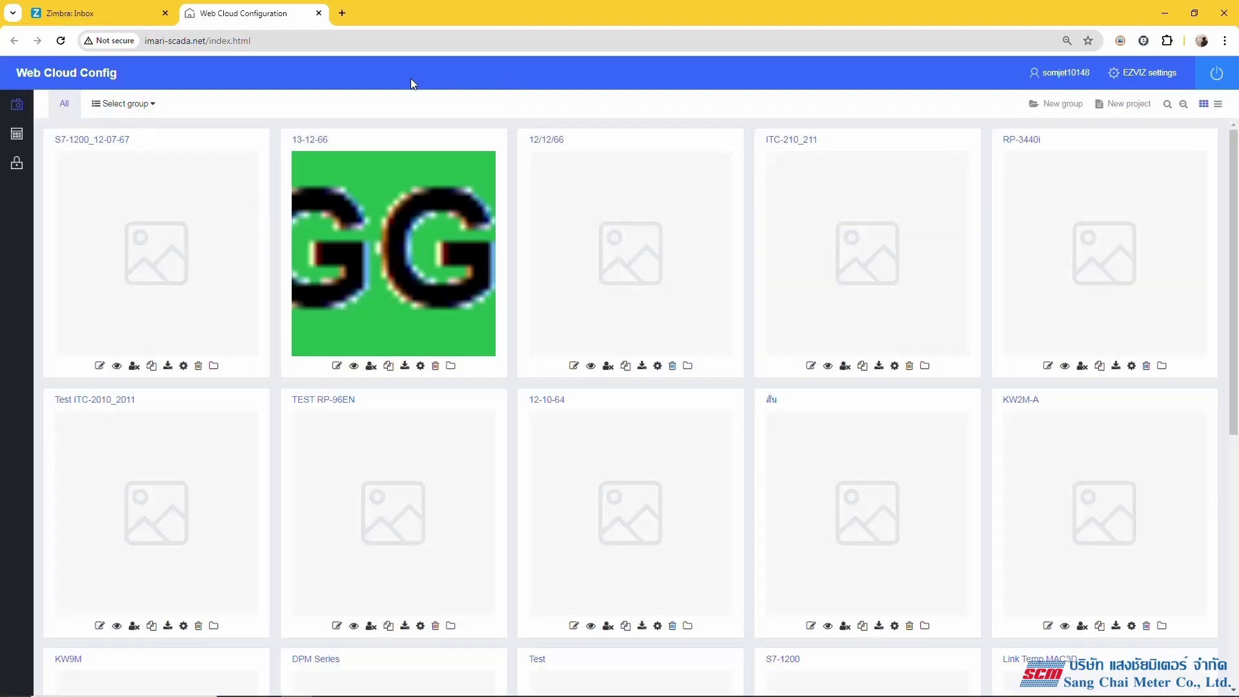
pyautogui.click(165, 12)
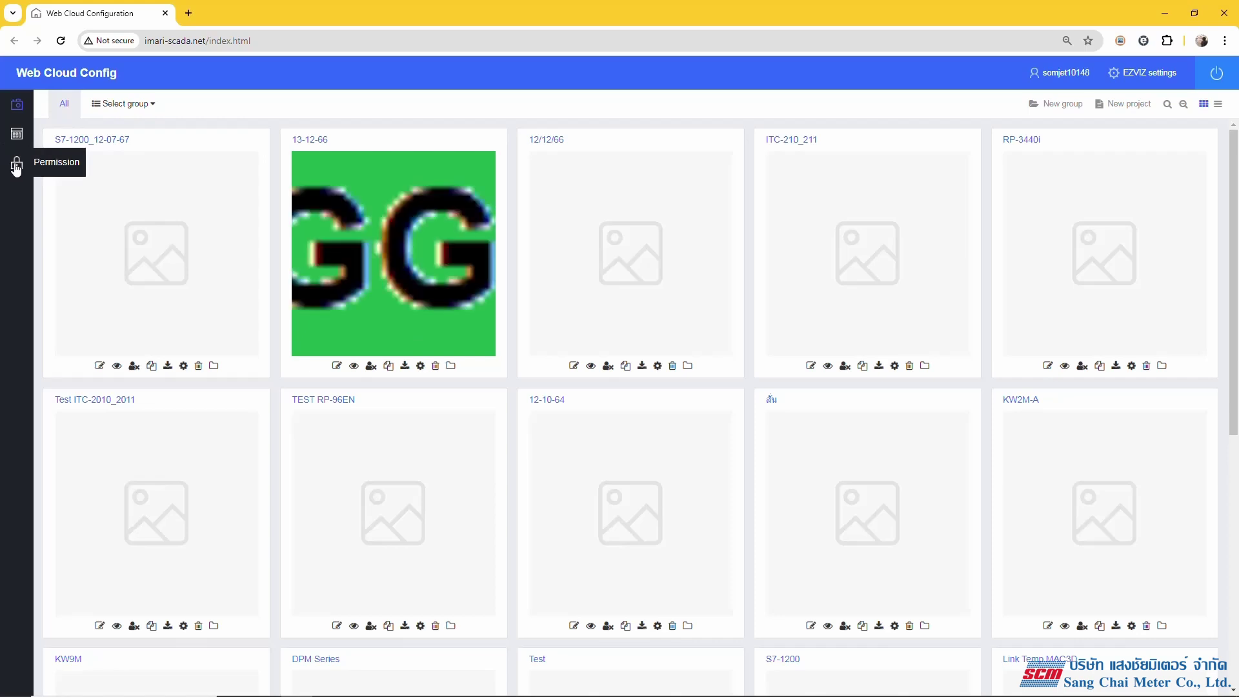
pyautogui.click(16, 166)
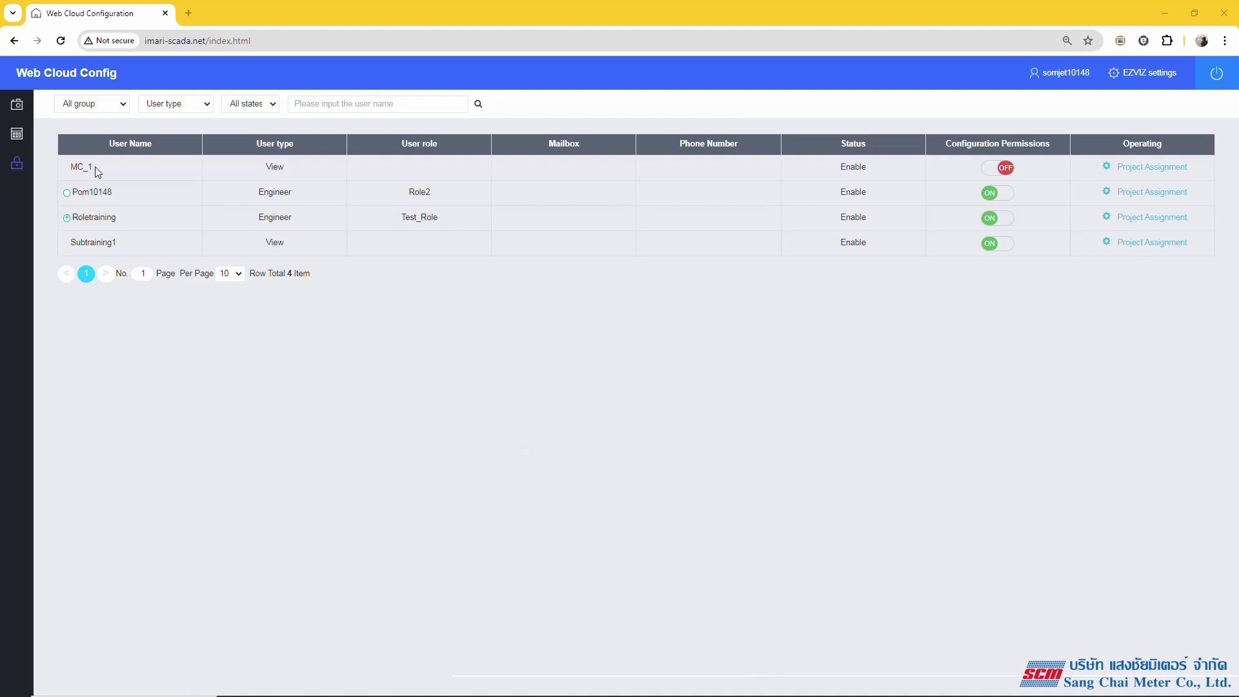
pyautogui.moveTo(99, 169); pyautogui.dragTo(69, 169)
pyautogui.click(999, 168)
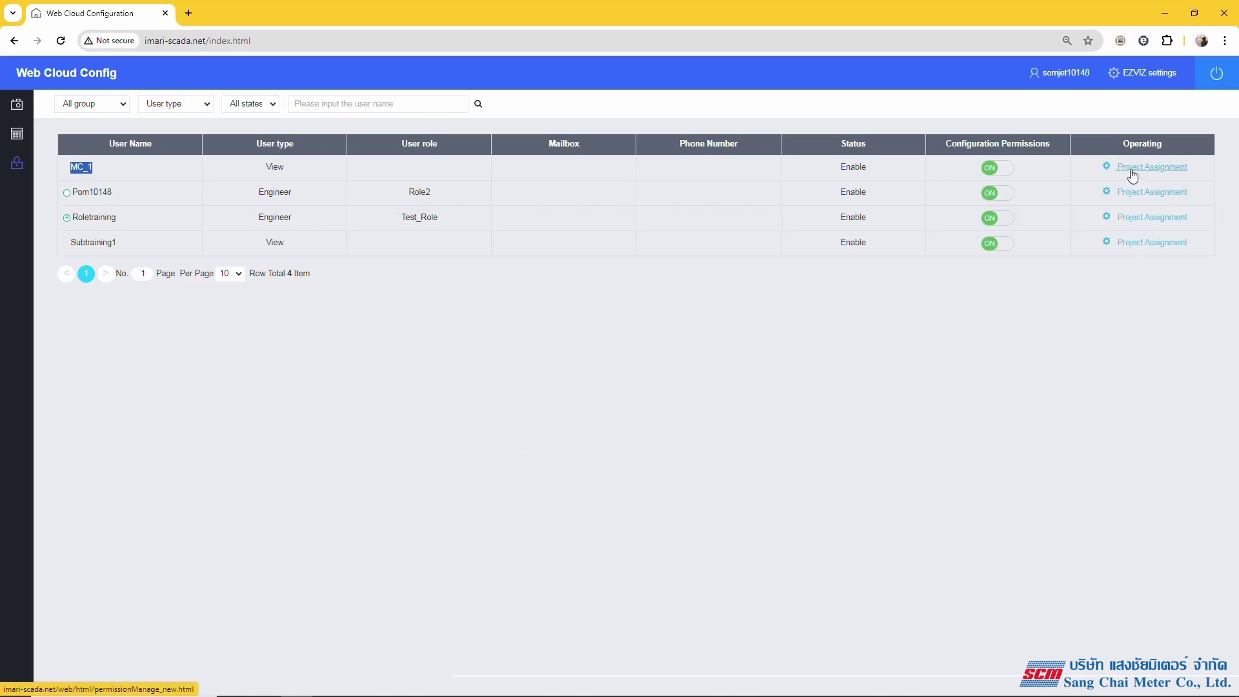
# - Open MC_1's Project Assignment and the Assign Project list of 16 projects
pyautogui.click(1133, 170)
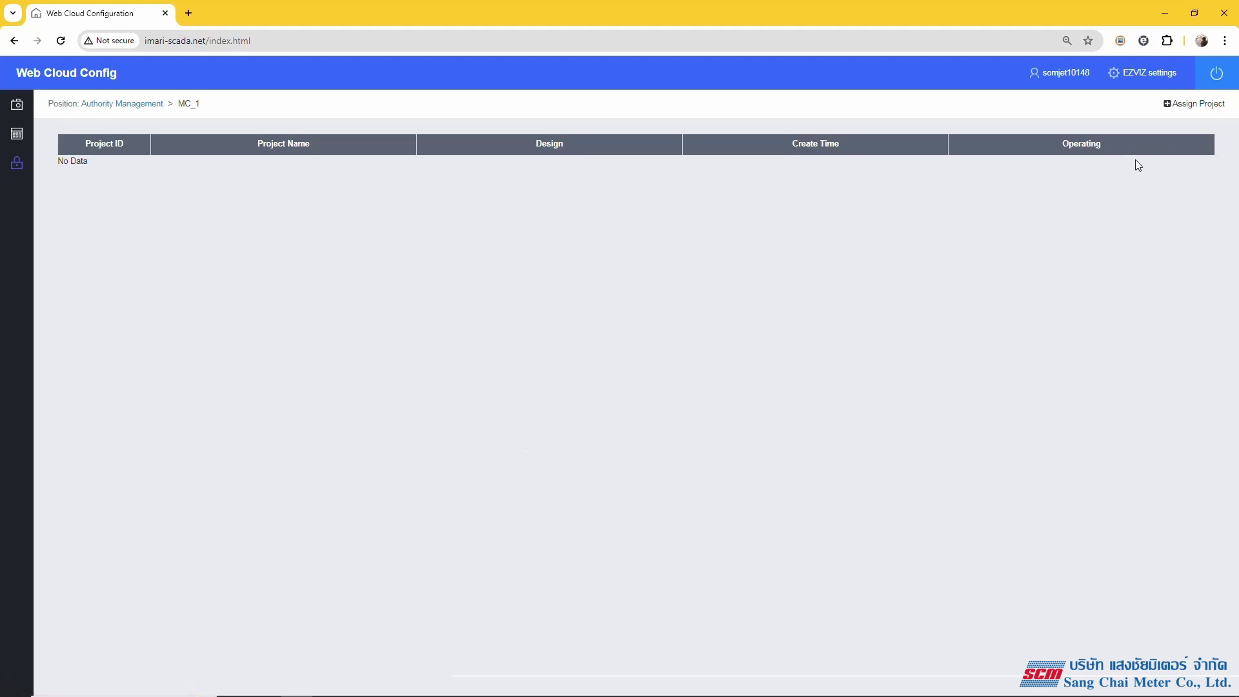
pyautogui.click(1178, 111)
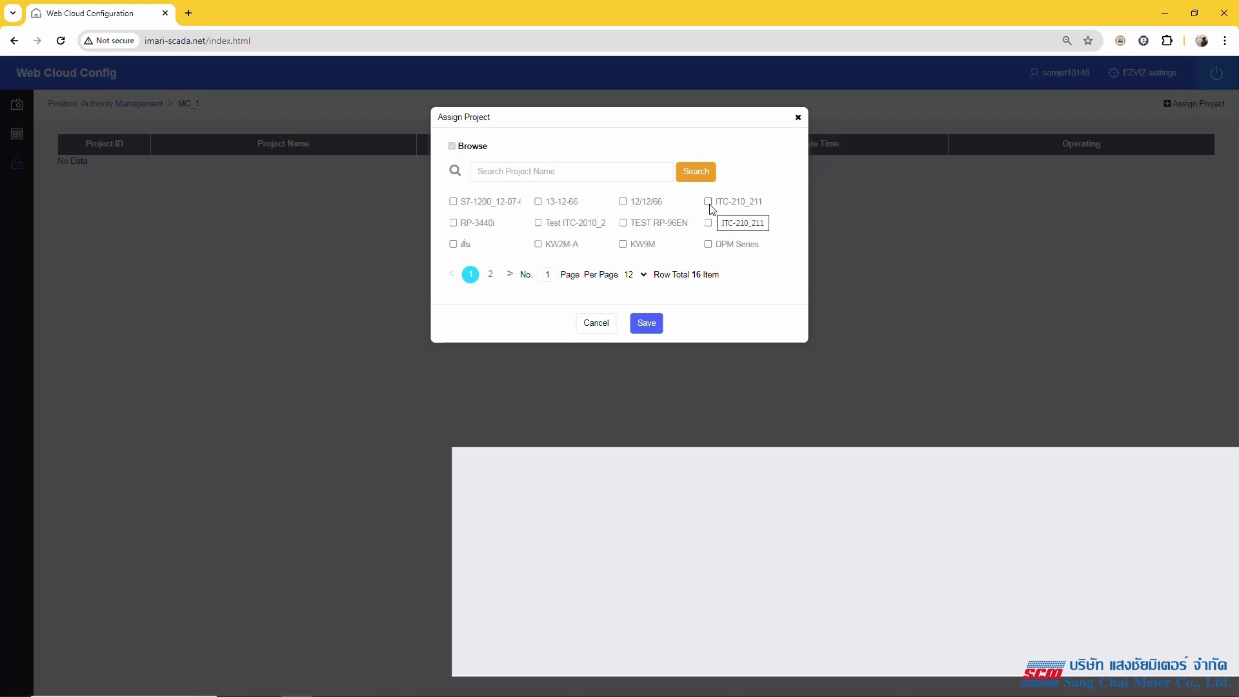
# - Tick ITC-210_211 and RP-3440i and save them as MC_1's assigned projects
pyautogui.click(709, 204)
pyautogui.click(454, 224)
pyautogui.click(643, 329)
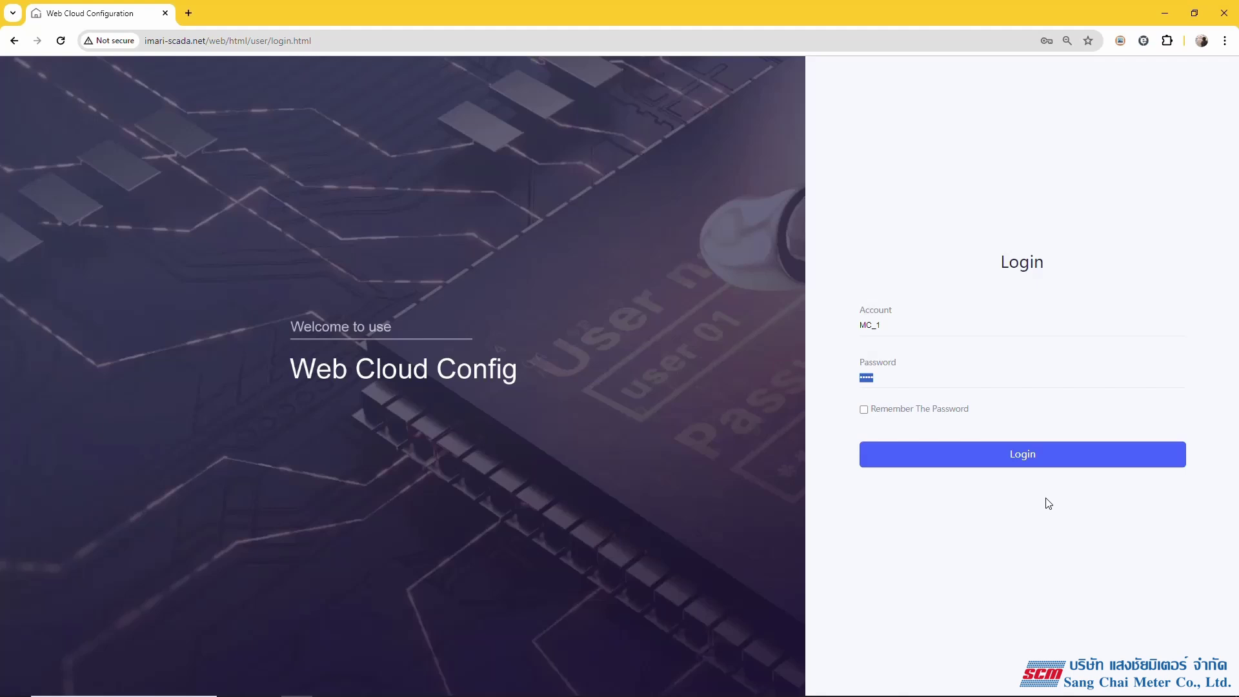
# - Replace the prefilled login with account MC_1 and its password, then log in
pyautogui.click(894, 323)
pyautogui.press('BackSpace')
pyautogui.press('BackSpace')
pyautogui.press('BackSpace')
pyautogui.press('BackSpace')
pyautogui.write('MC')
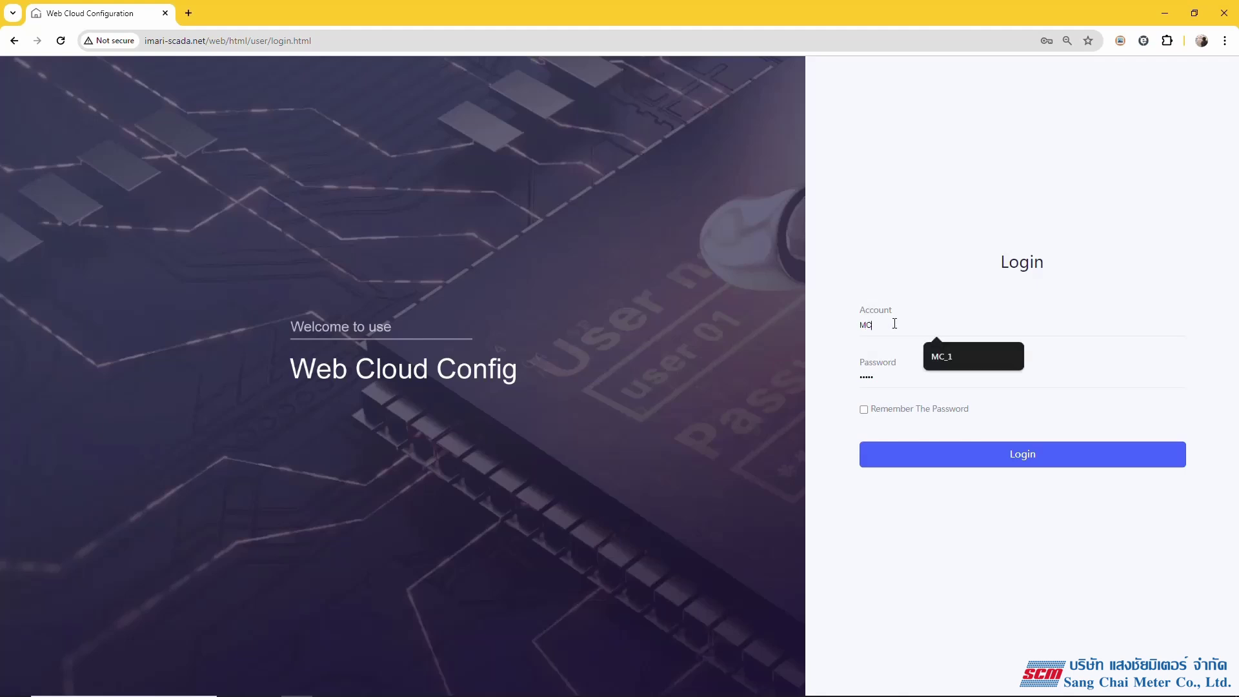
pyautogui.write('_1')
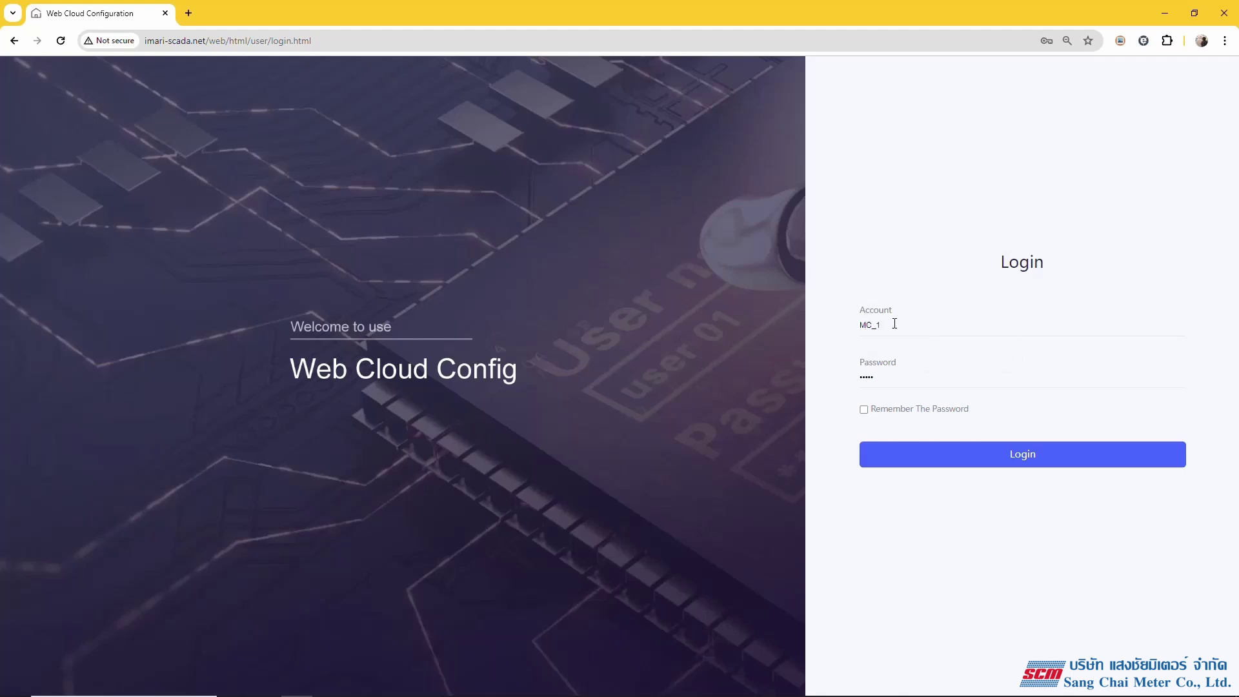
pyautogui.moveTo(887, 377); pyautogui.dragTo(806, 378)
pyautogui.press('BackSpace')
pyautogui.write('123456')
pyautogui.click(926, 458)
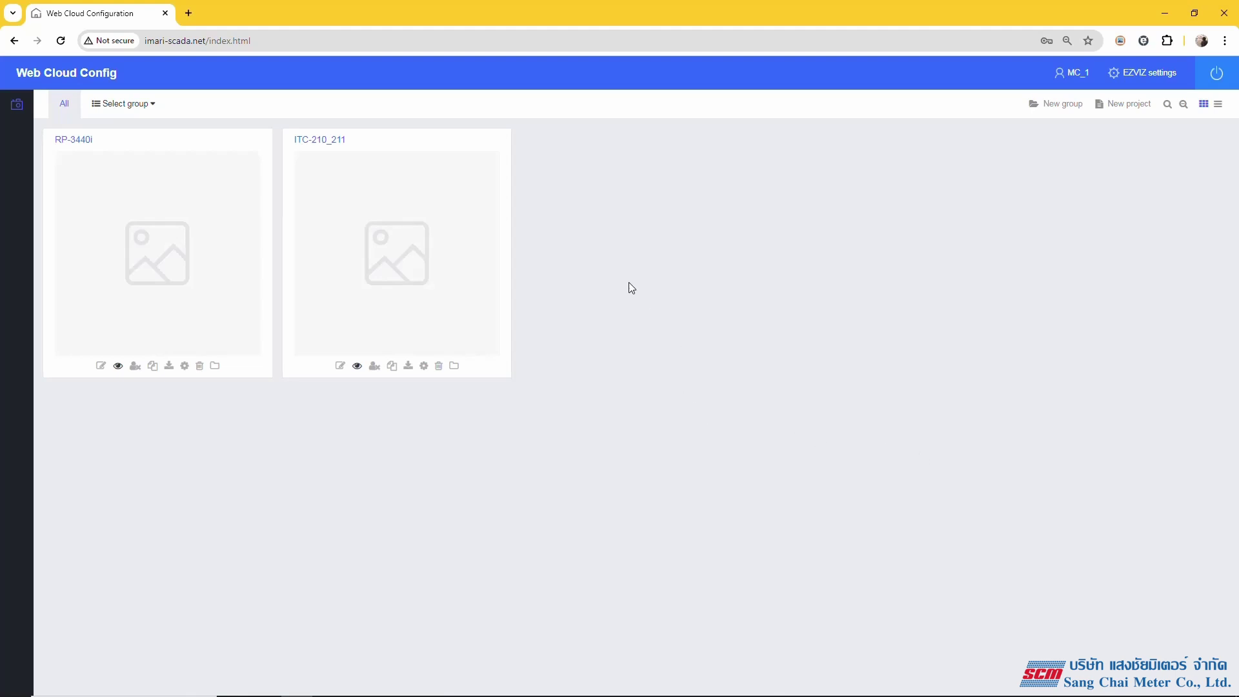
pyautogui.moveTo(335, 140)
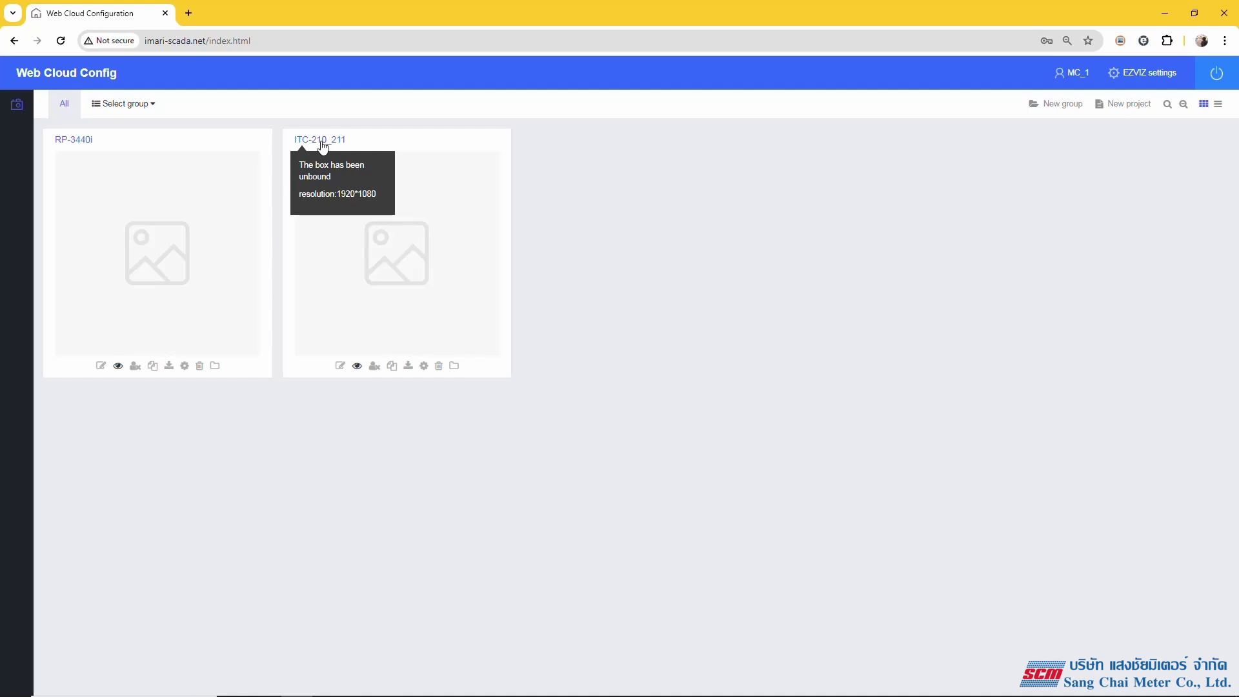
pyautogui.click(358, 367)
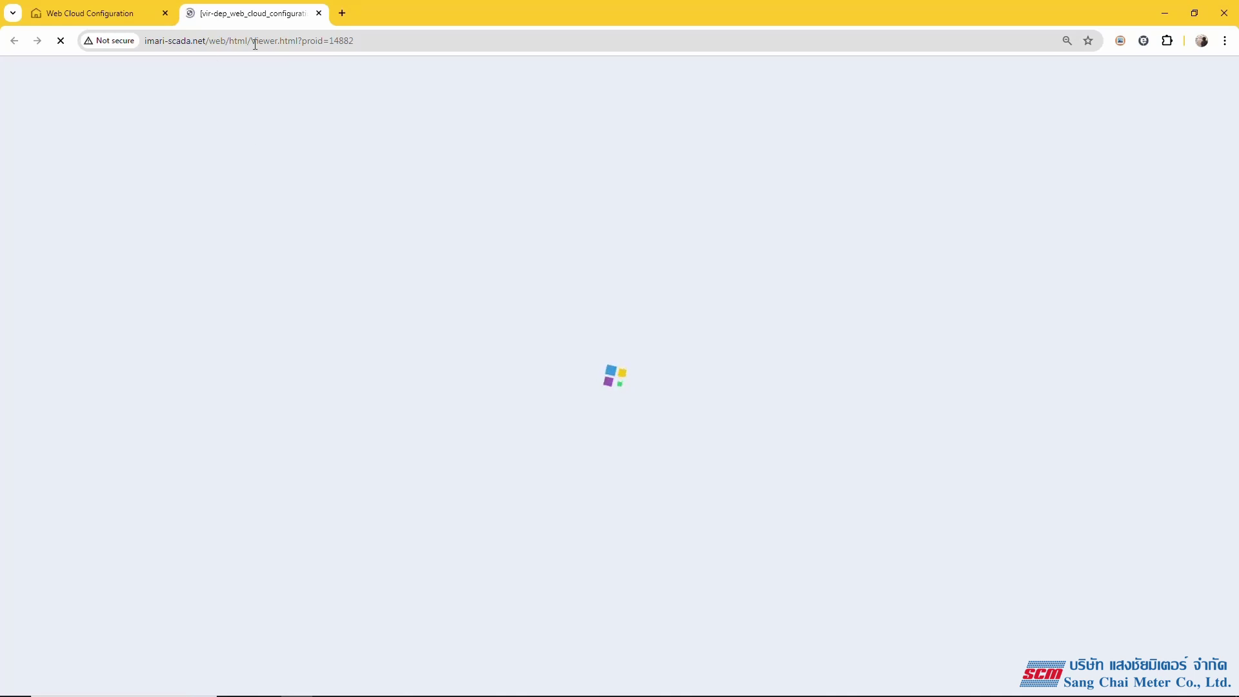
pyautogui.click(319, 13)
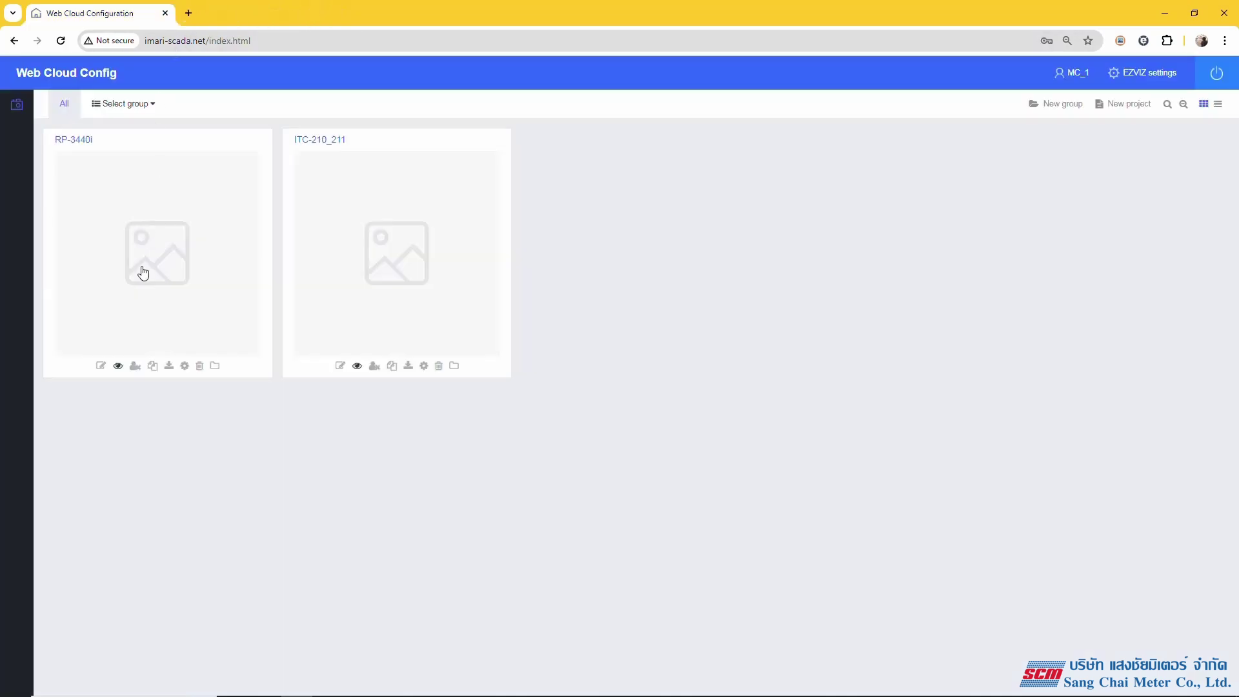
pyautogui.click(117, 366)
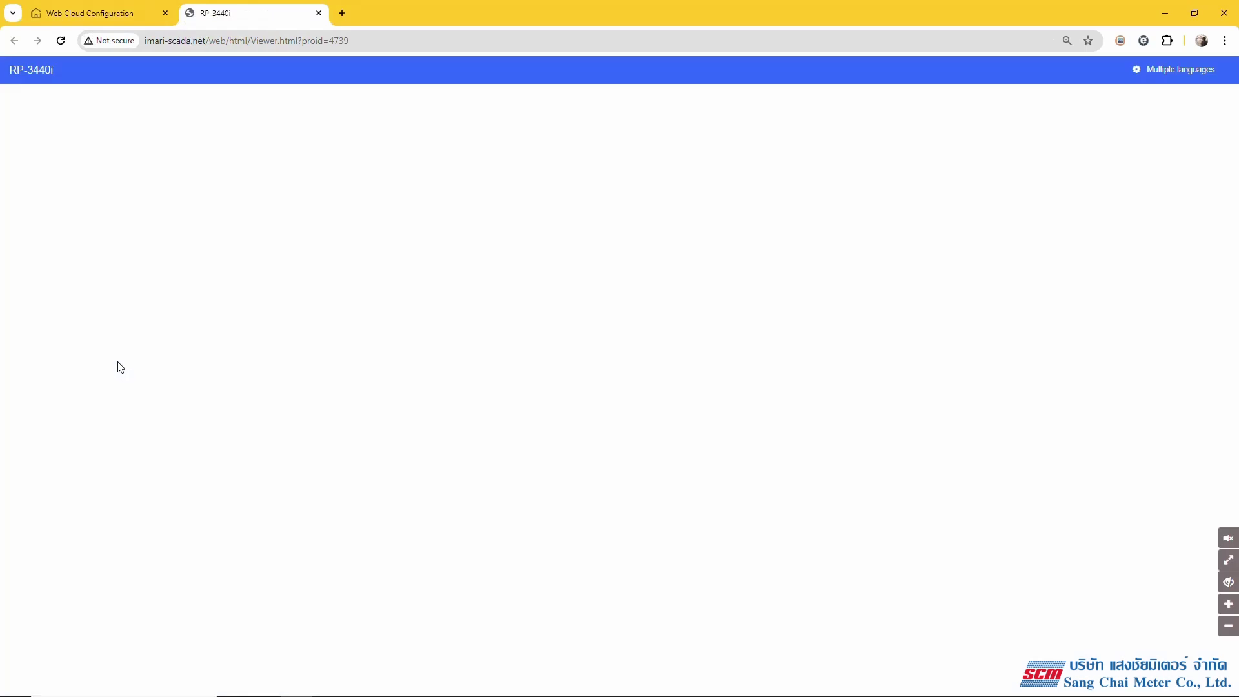
pyautogui.click(319, 13)
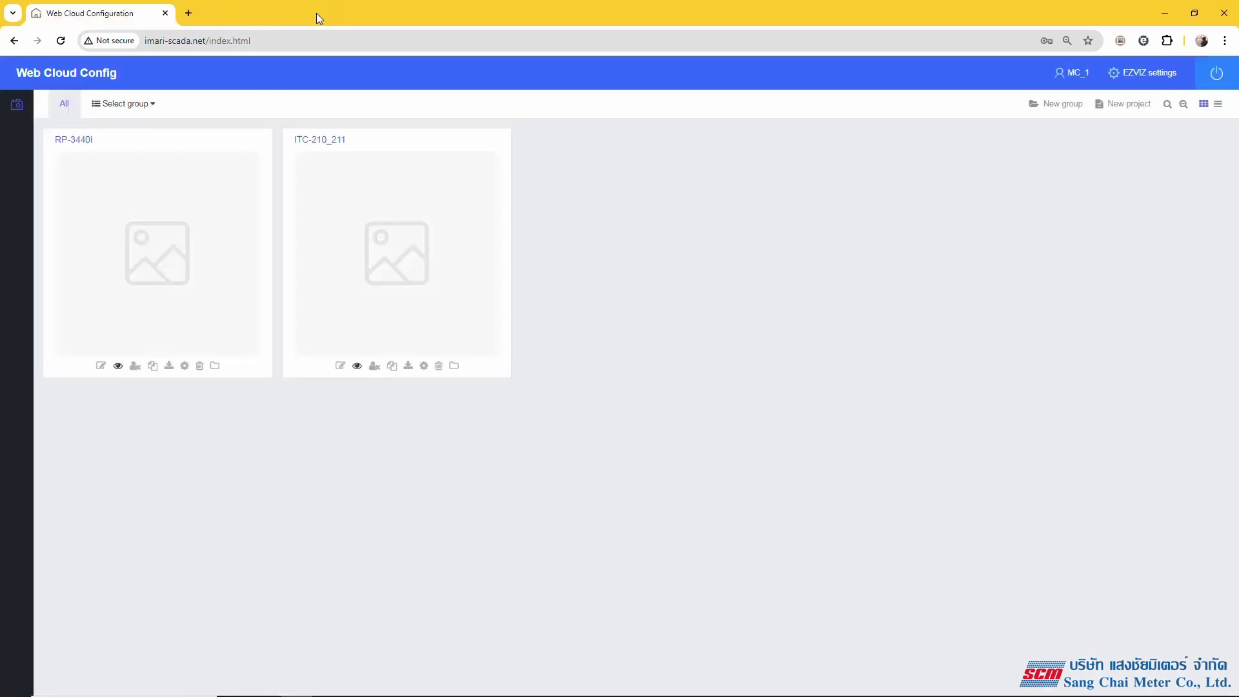